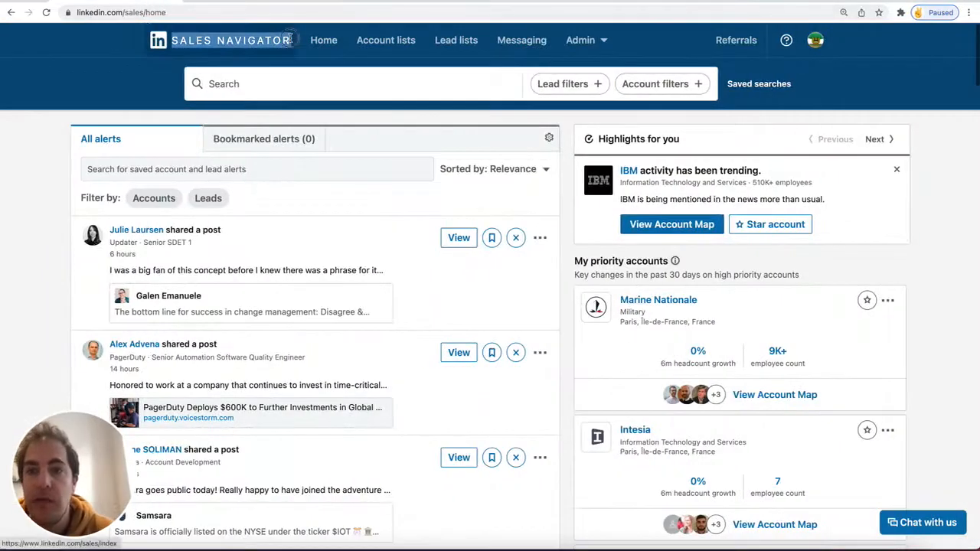
right_click(565, 130)
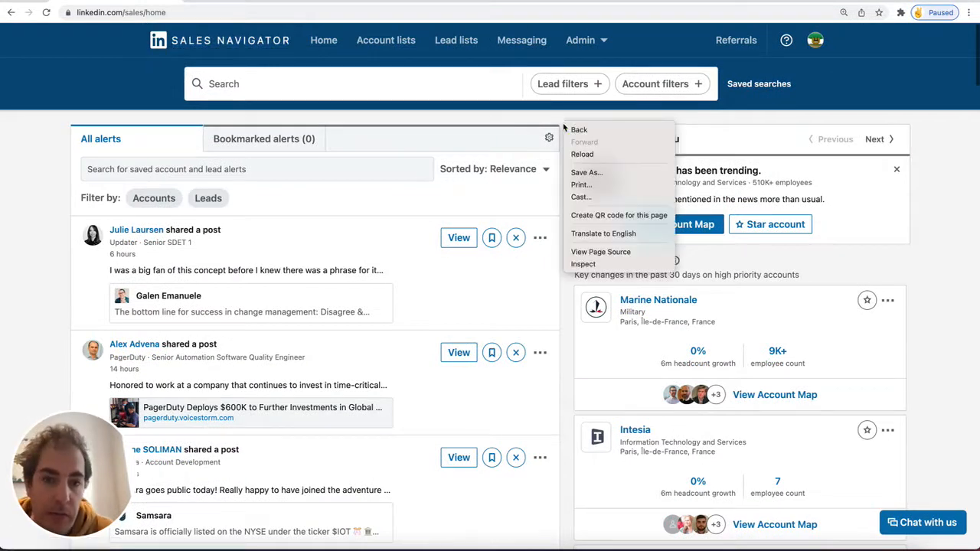
left_click(599, 265)
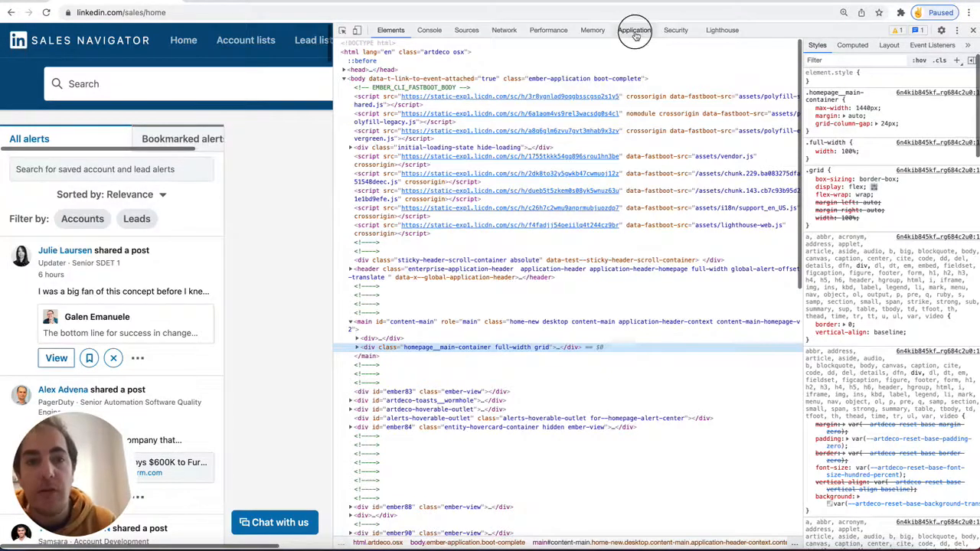
left_click(635, 32)
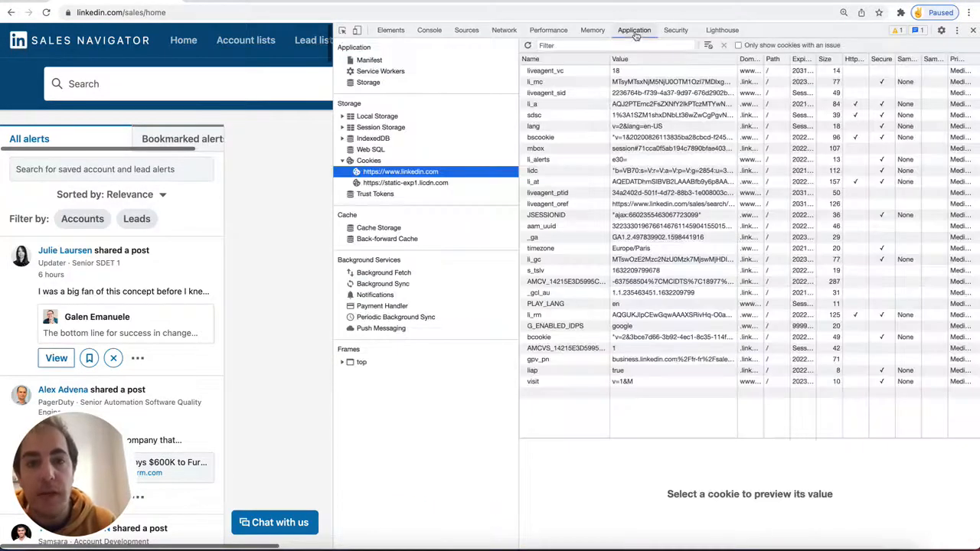
left_click(369, 161)
left_click(394, 172)
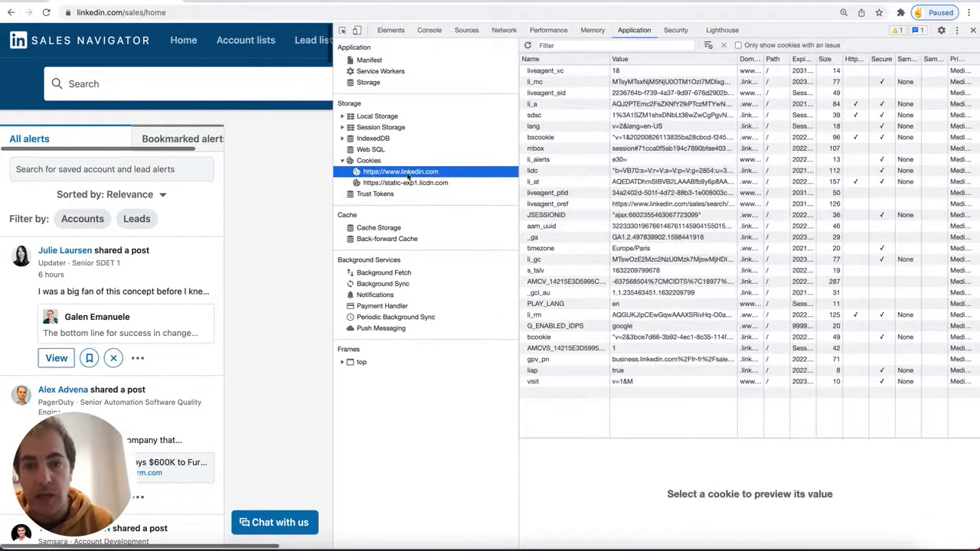
left_click(538, 183)
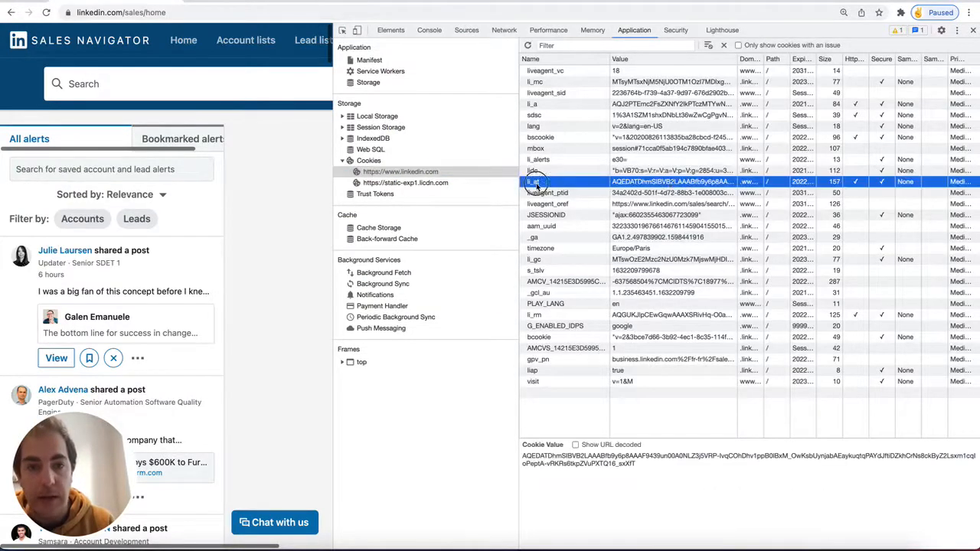
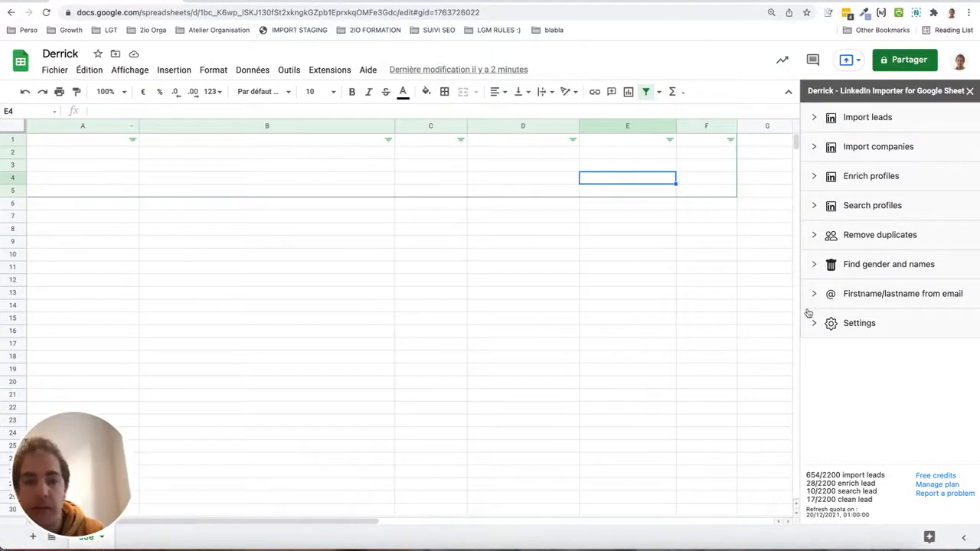
In the Derrick spreadsheet's add-on settings, replace the LinkedIn Token with the copied li_at cookie token.
left_click(837, 329)
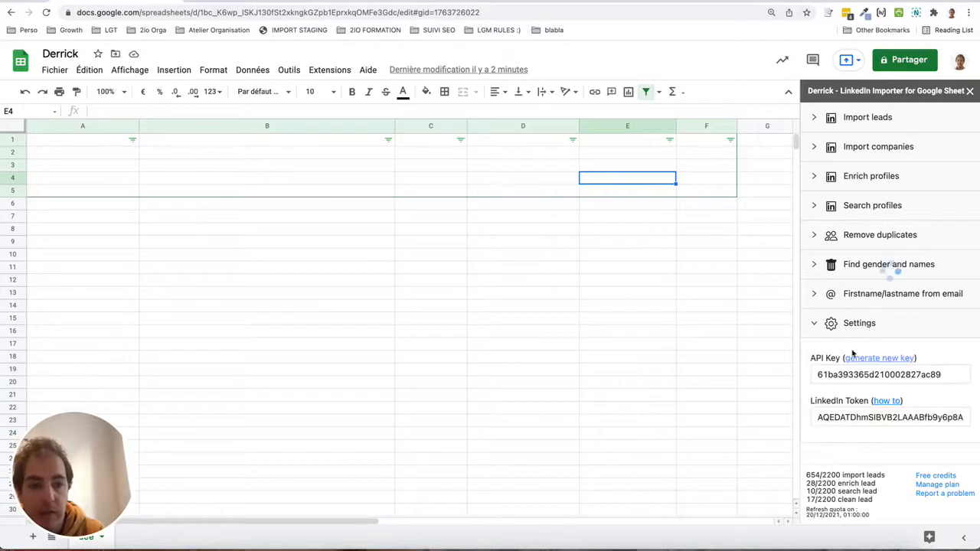
left_click(834, 418)
key("ctrl+a")
key("ctrl+v")
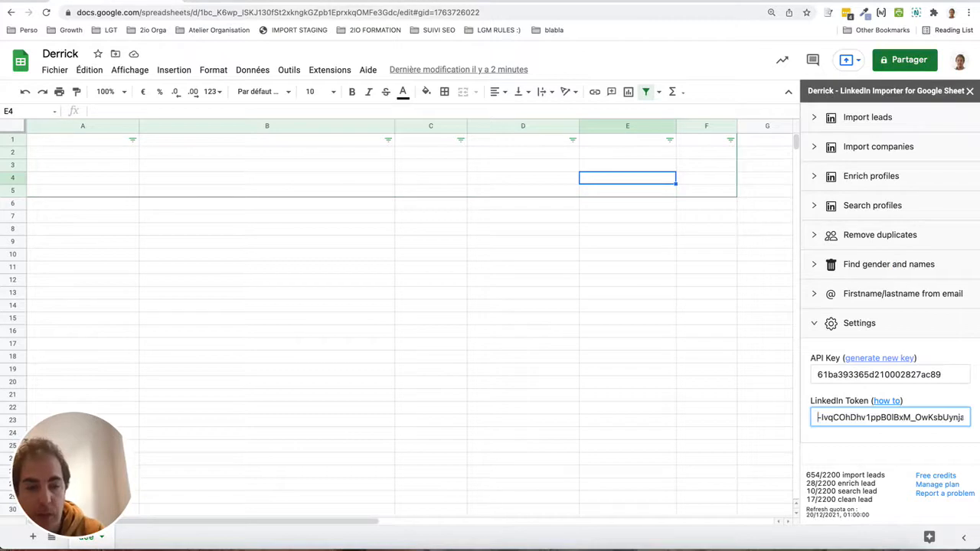
double_click(834, 418)
left_click(833, 418)
triple_click(834, 418)
key("BackSpace")
right_click(836, 418)
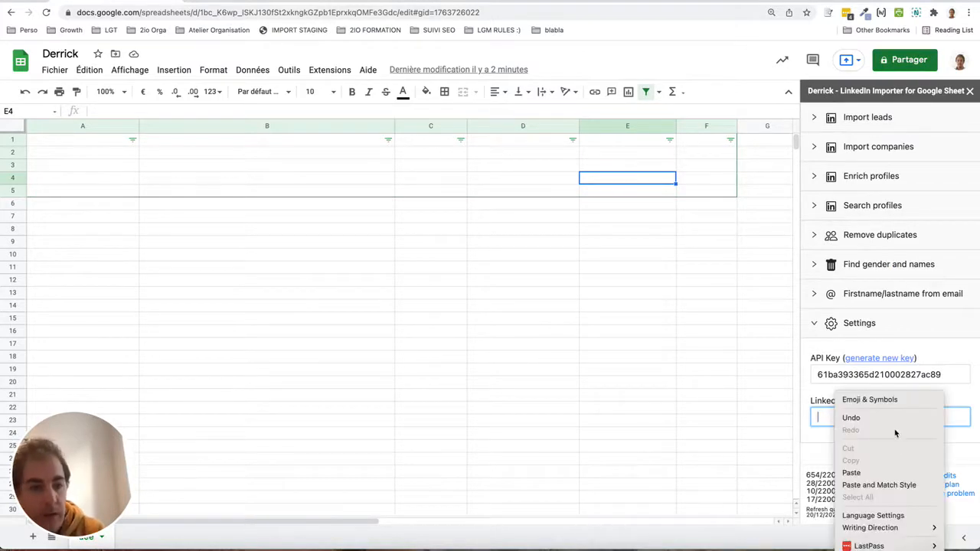
left_click(866, 474)
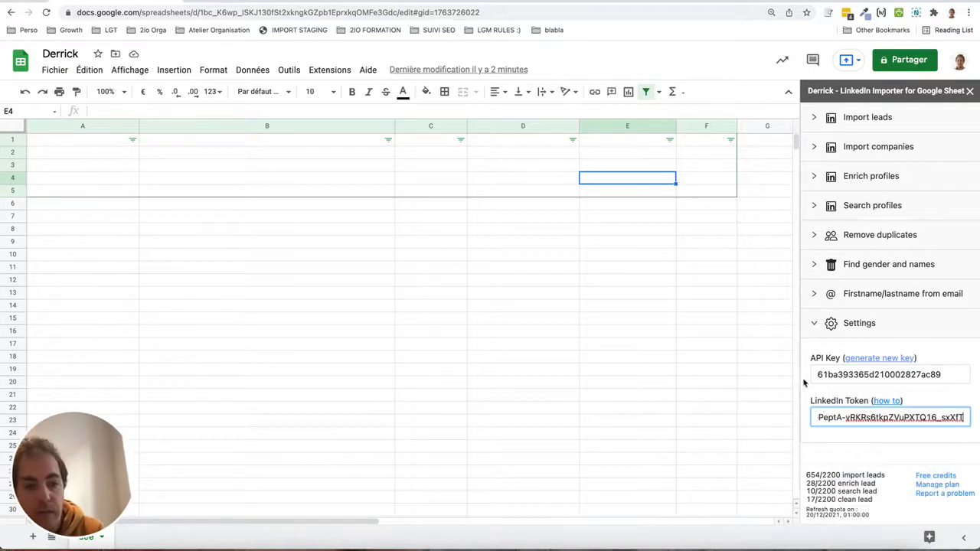
left_click(811, 351)
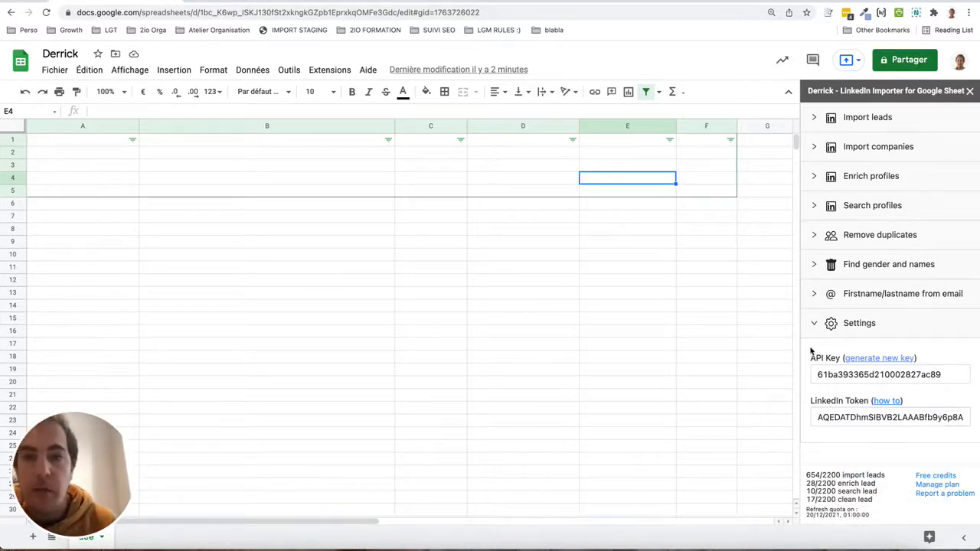
Look up where add-ons can be downloaded for the spreadsheet, and collapse the Derrick settings.
left_click(322, 72)
mouse_move(367, 91)
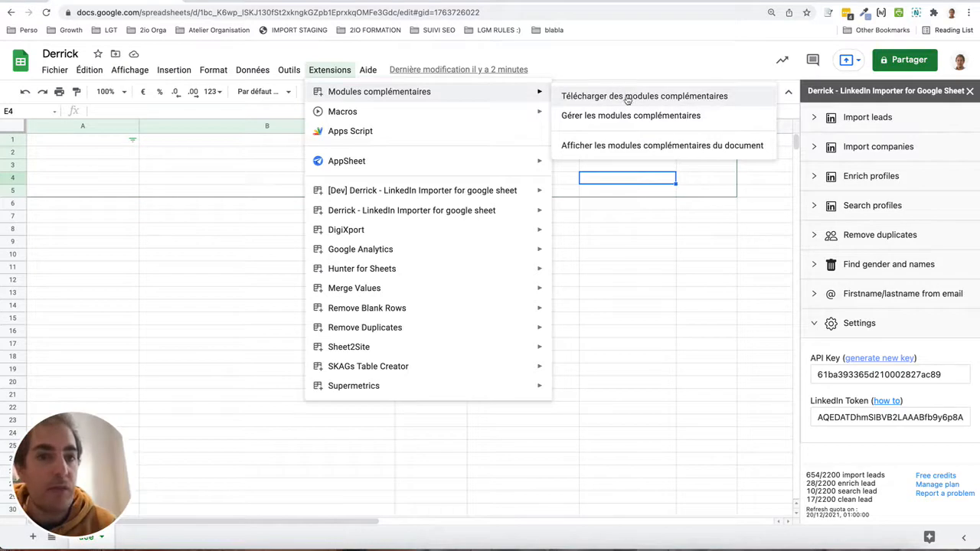
left_click(260, 177)
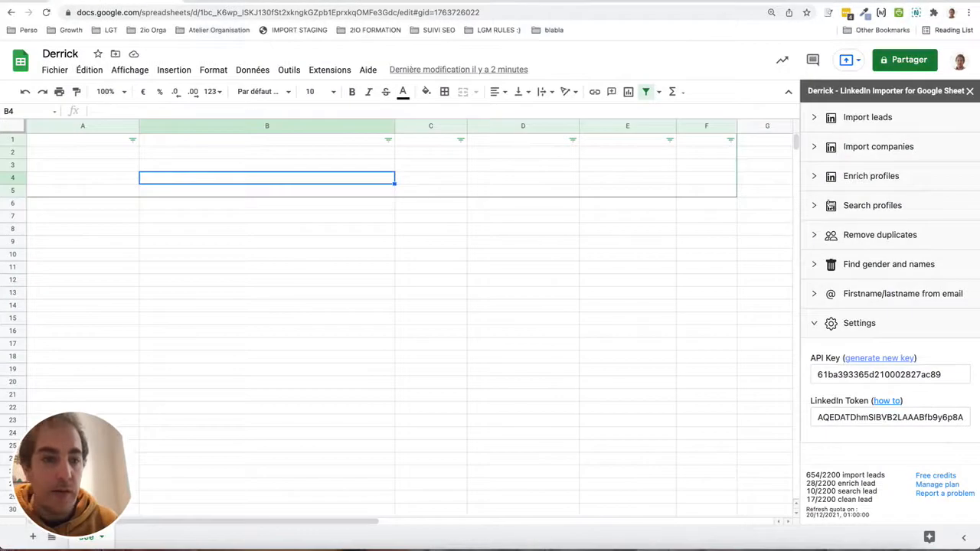
left_click(815, 323)
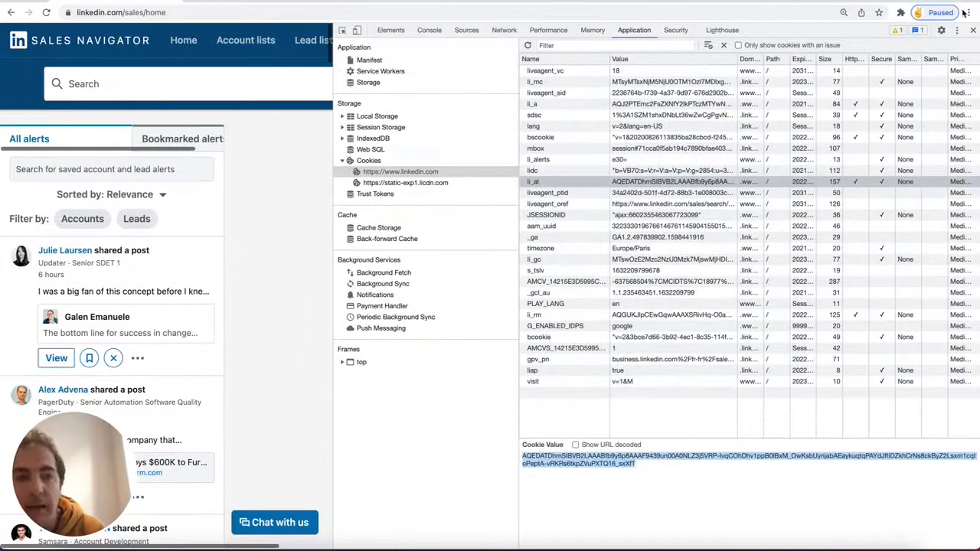
Switch back to Sales Navigator, close the developer tools and open the account filters for a new search.
left_click(973, 31)
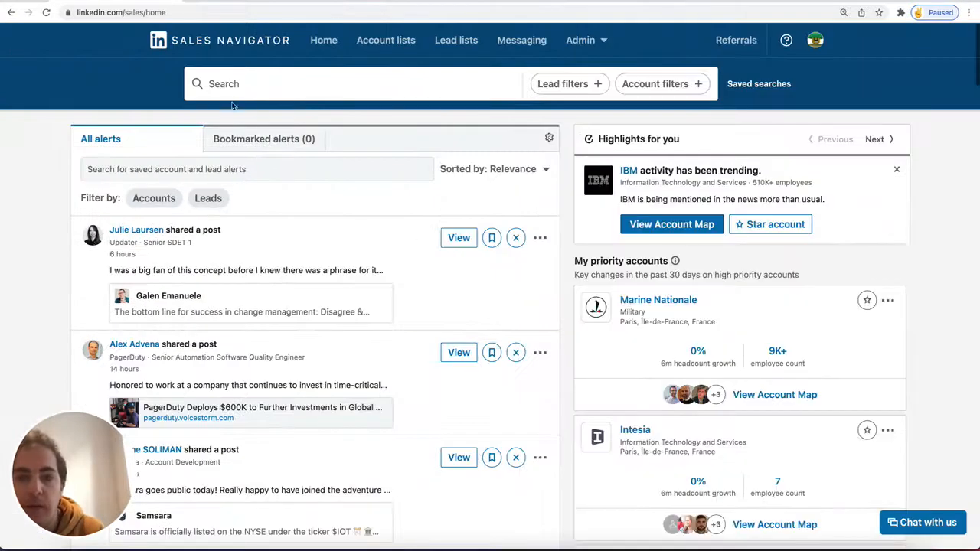
left_click(260, 94)
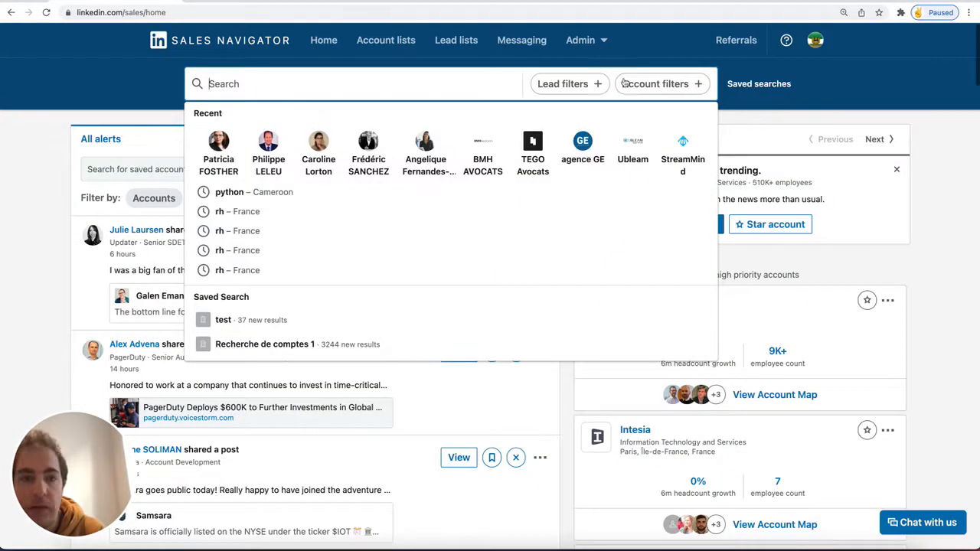
left_click(647, 84)
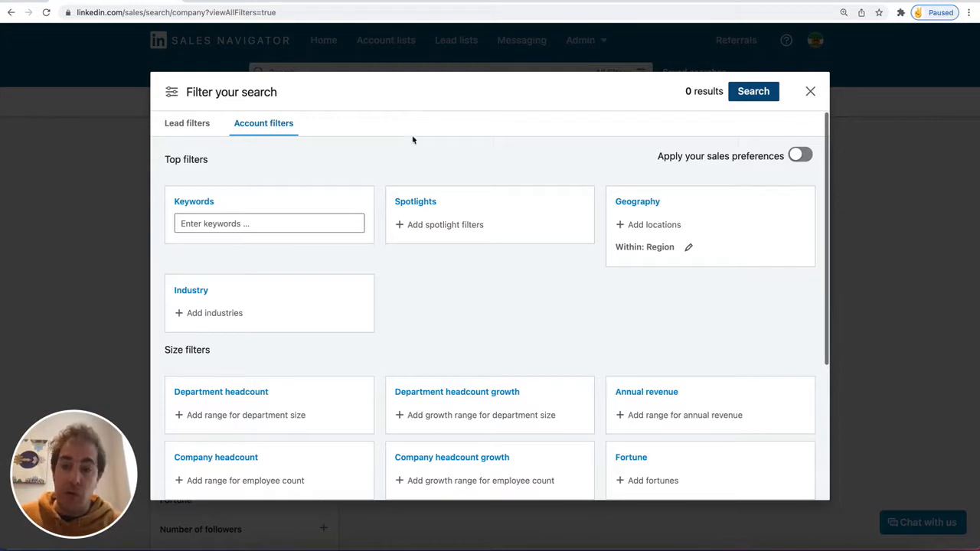
Add Benelux as the geography region in the account filters.
scroll(197, 278, "down", 1)
left_click(671, 178)
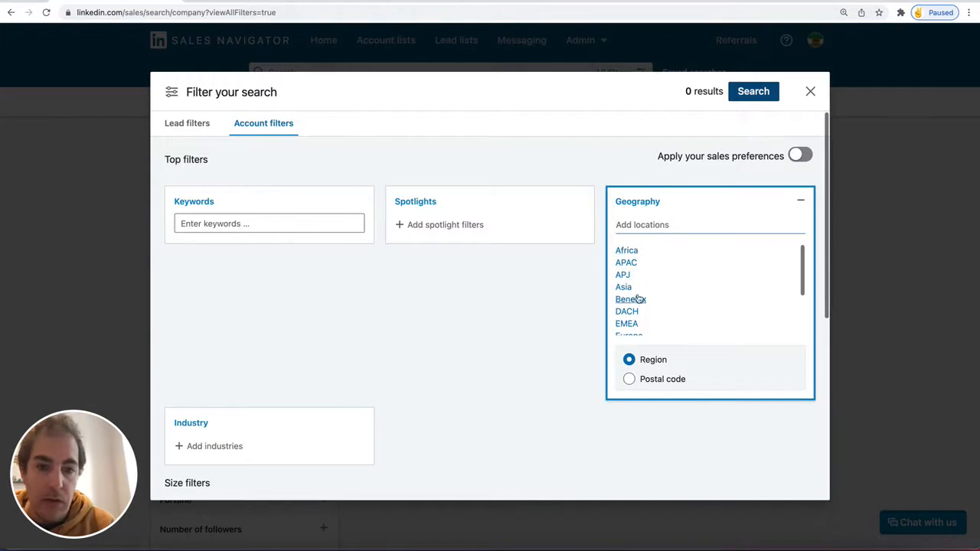
left_click(642, 298)
left_click(423, 224)
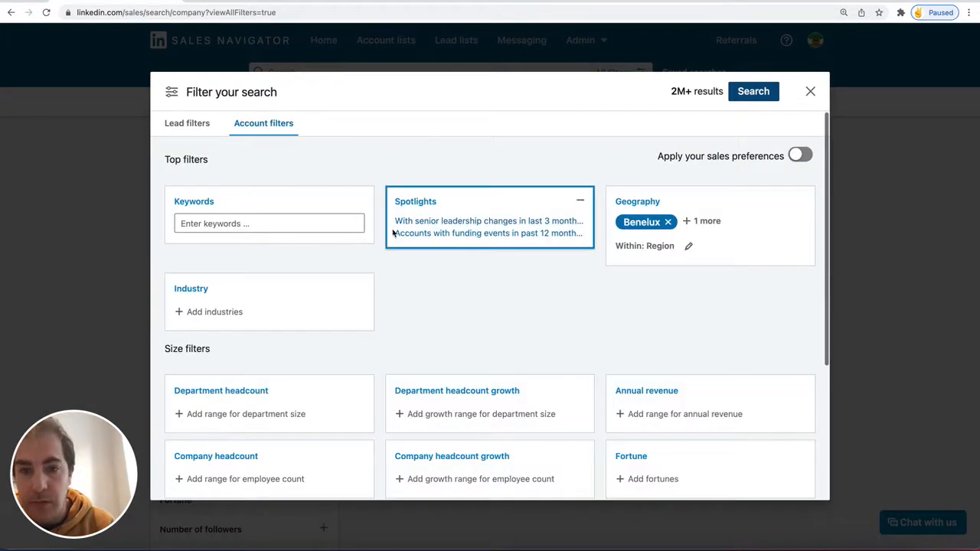
Add Higher Education as the industry filter, run the account search and skim the resulting company list.
left_click(218, 300)
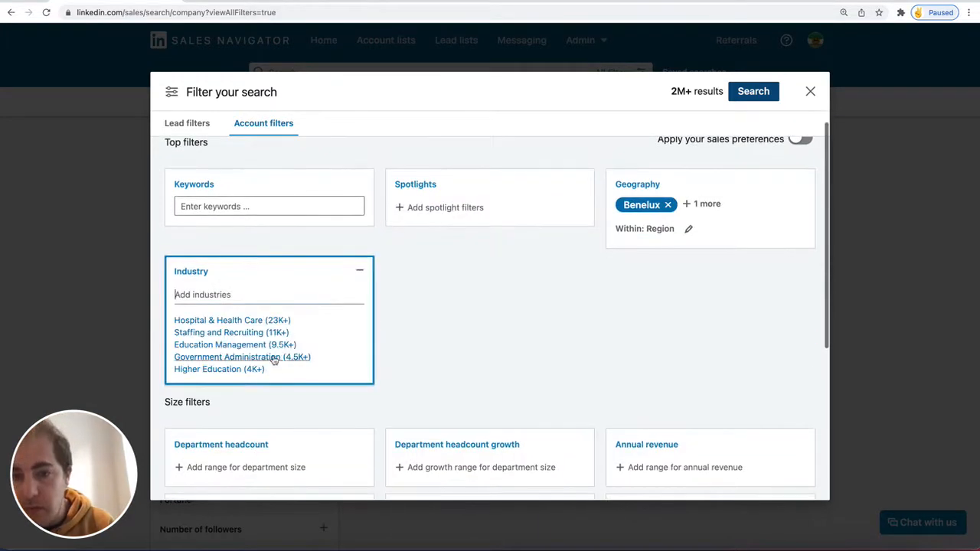
left_click(229, 370)
left_click(425, 322)
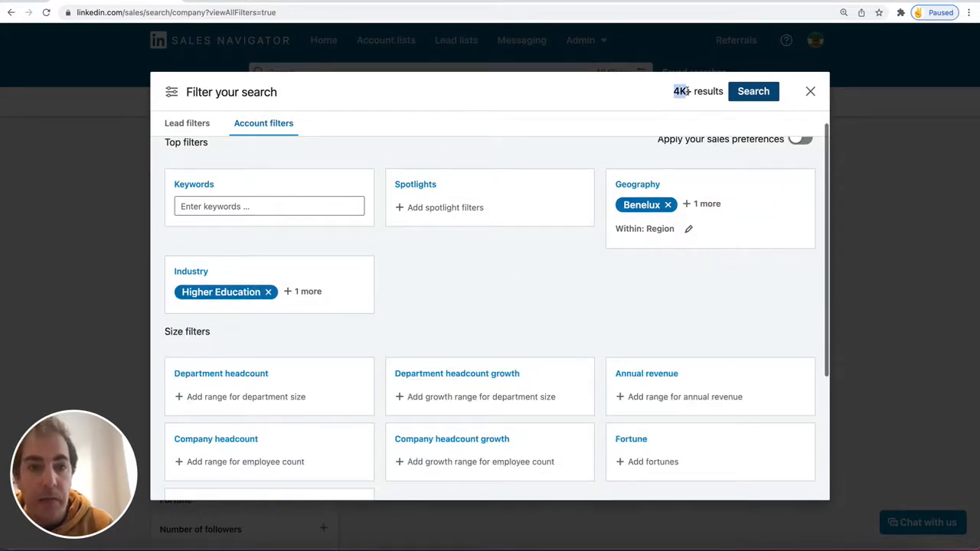
left_click(754, 97)
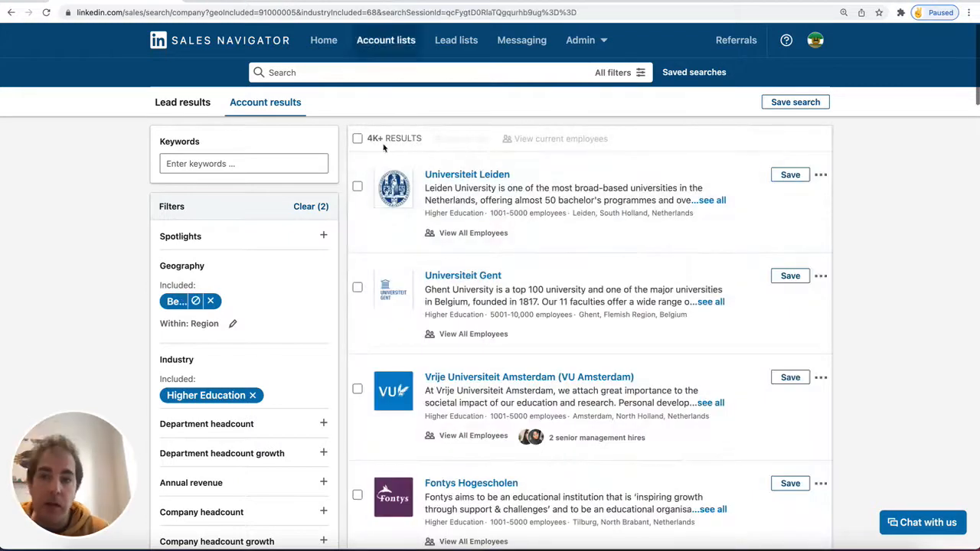
scroll(247, 222, "down", 2)
scroll(248, 221, "up", 2)
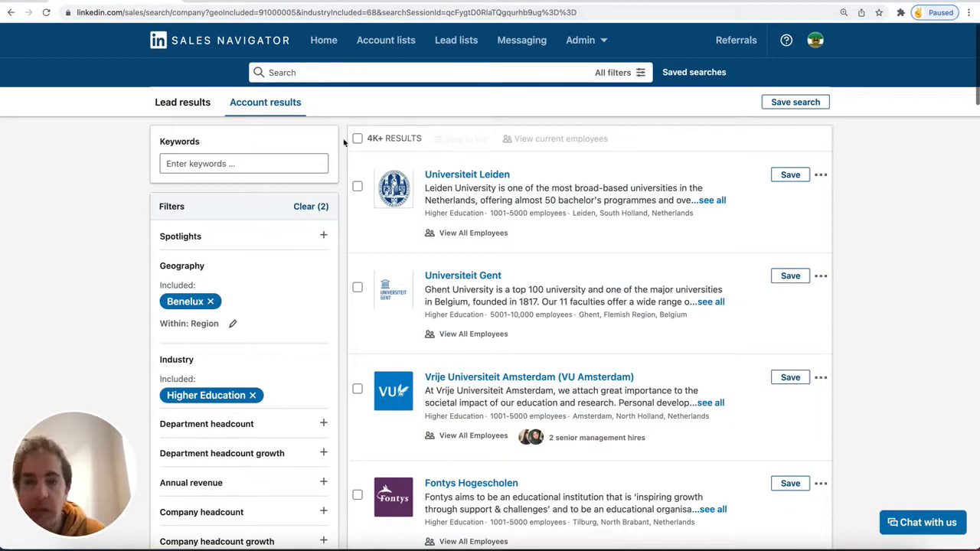
Copy the full URL of the filtered Sales Navigator account search.
double_click(342, 9)
double_click(342, 11)
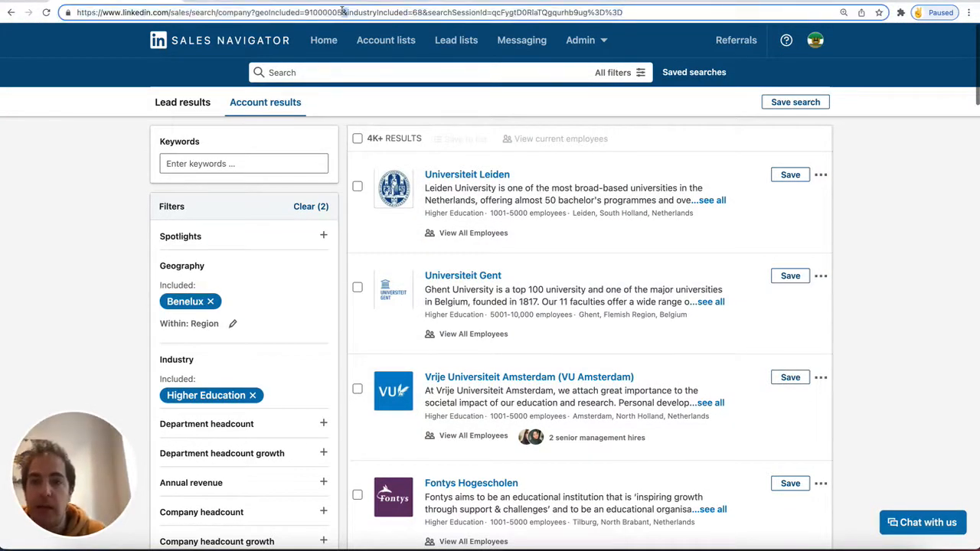
triple_click(342, 11)
right_click(342, 11)
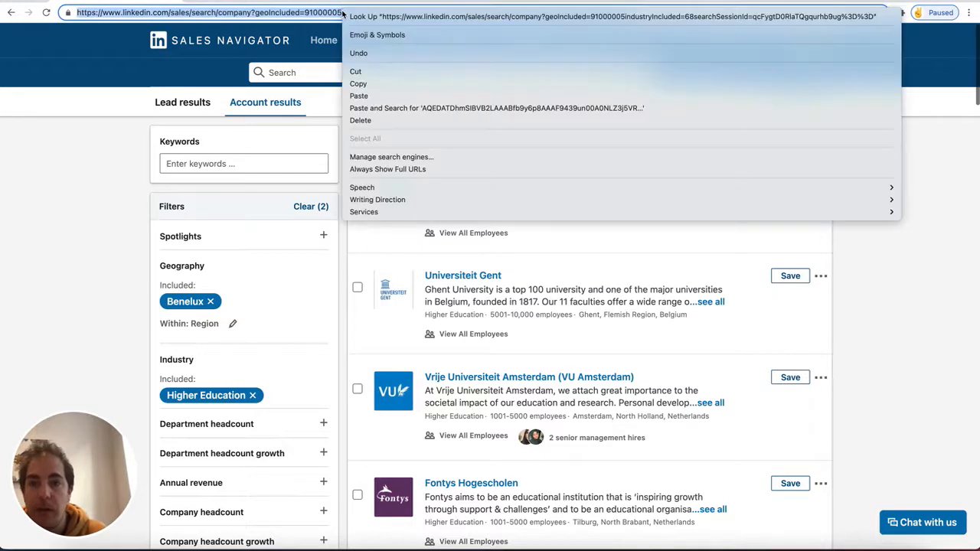
left_click(387, 85)
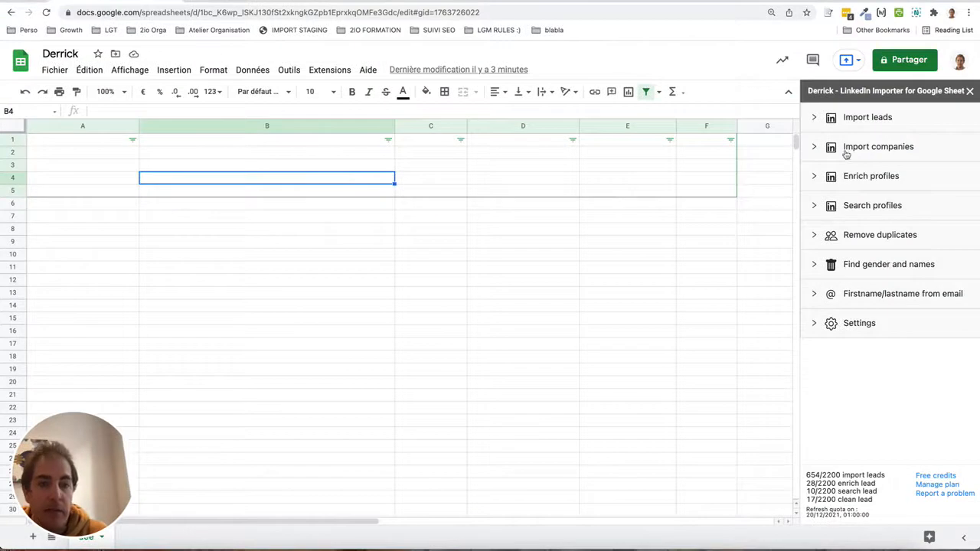
In the Derrick spreadsheet, clear the stopped companies import and paste the copied search URL as the Import companies query.
left_click(896, 154)
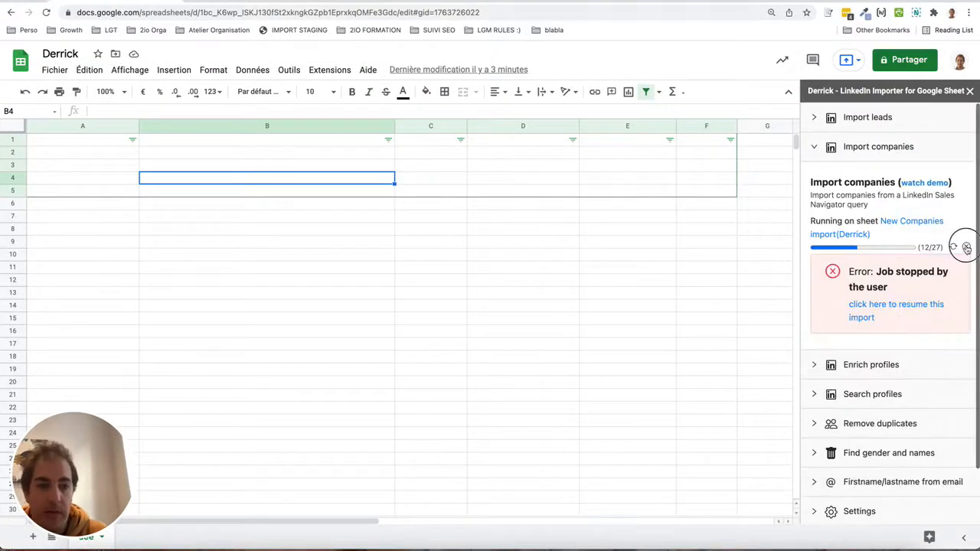
left_click(861, 234)
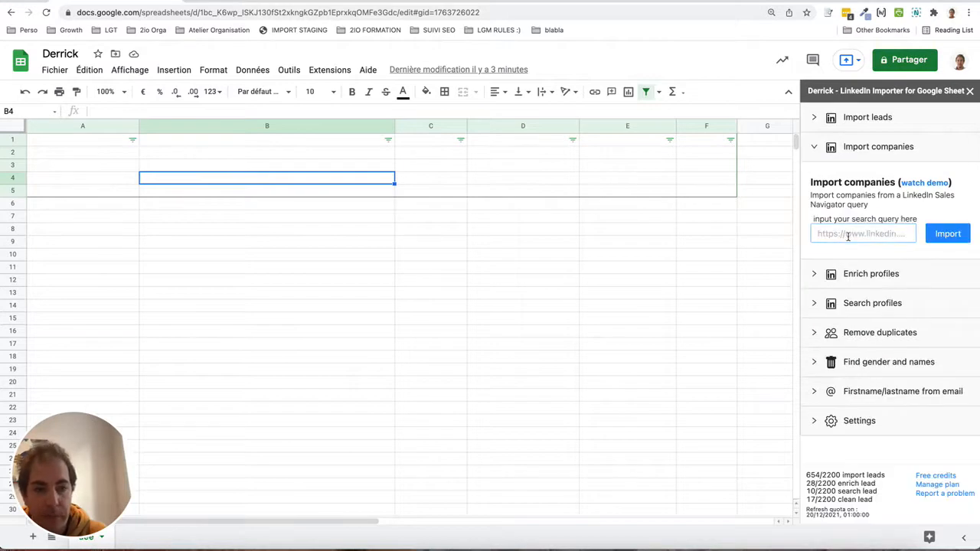
right_click(853, 237)
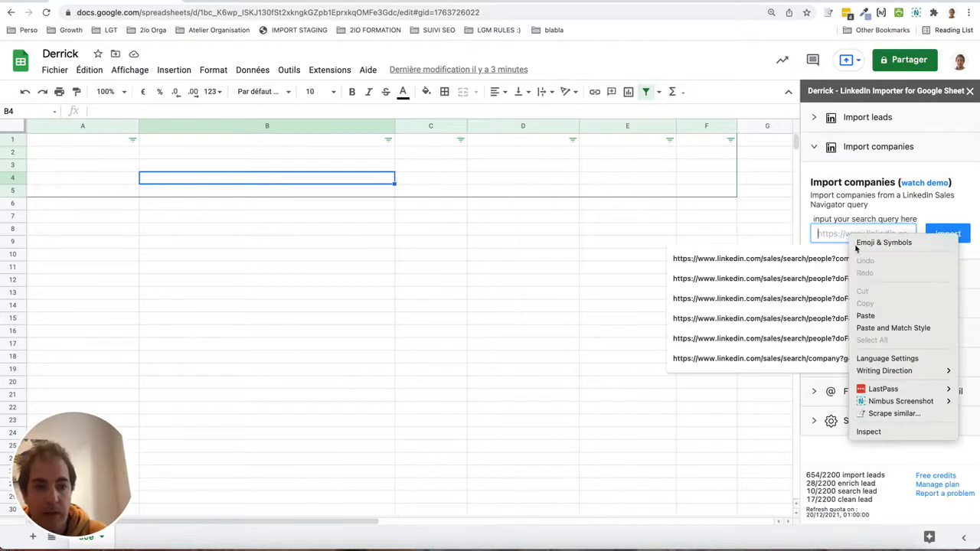
left_click(878, 318)
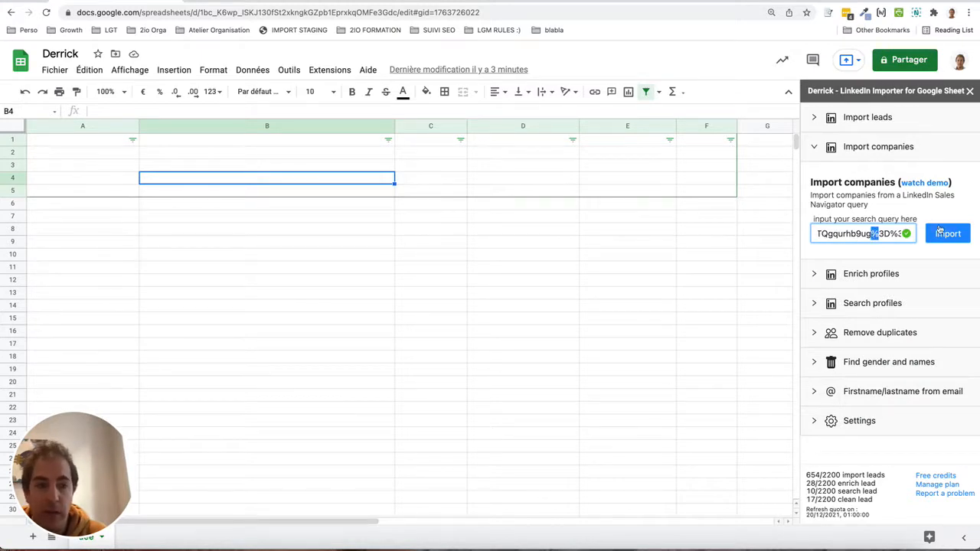
Remove the filter from the sheet, then start the companies import and confirm proceeding with it.
left_click(882, 203)
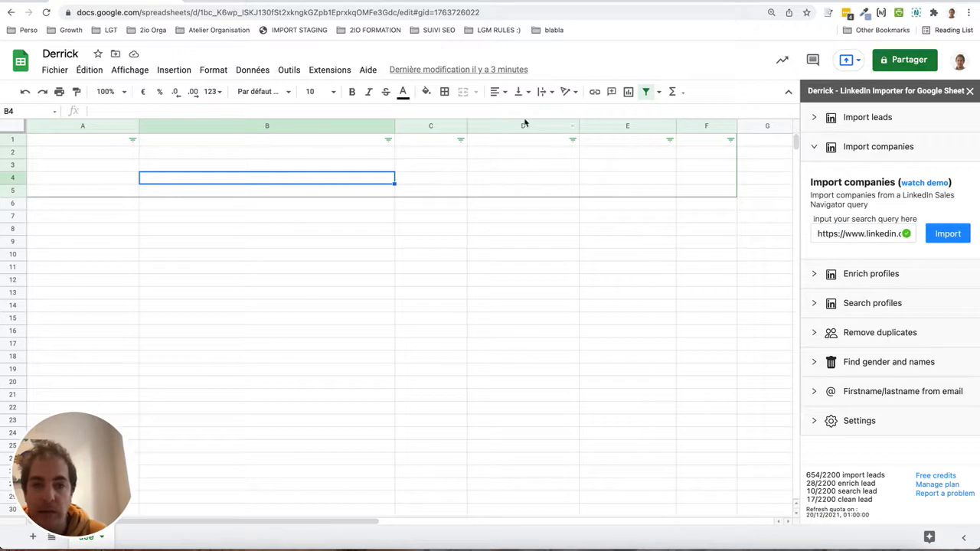
left_click(648, 92)
left_click(947, 233)
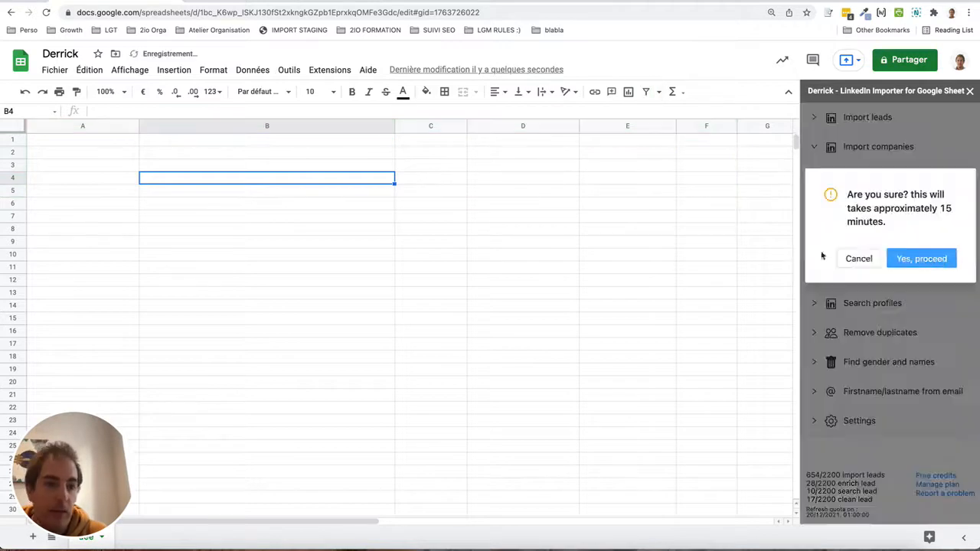
left_click(941, 259)
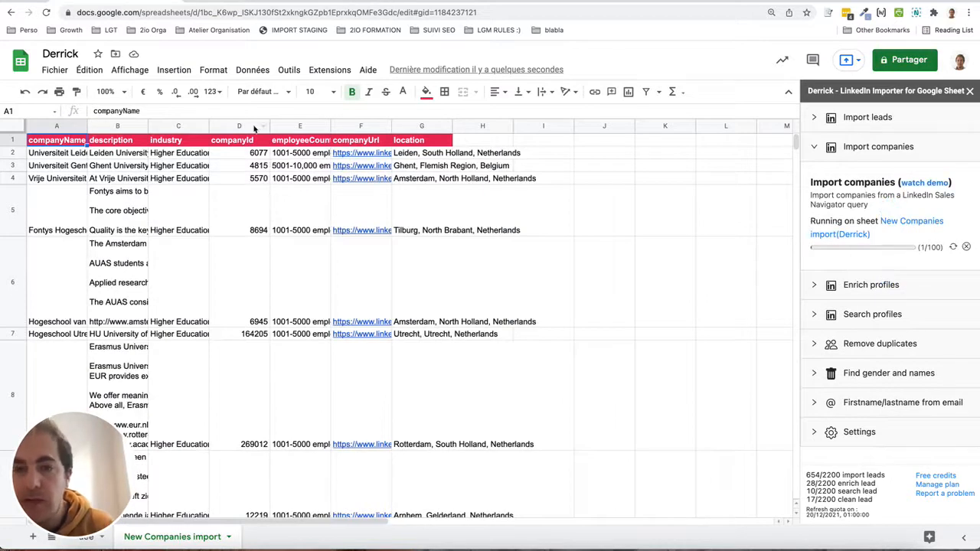
Widen the companyName column in the New Companies import sheet so the full company names fit.
left_click_drag(86, 125, 400, 126)
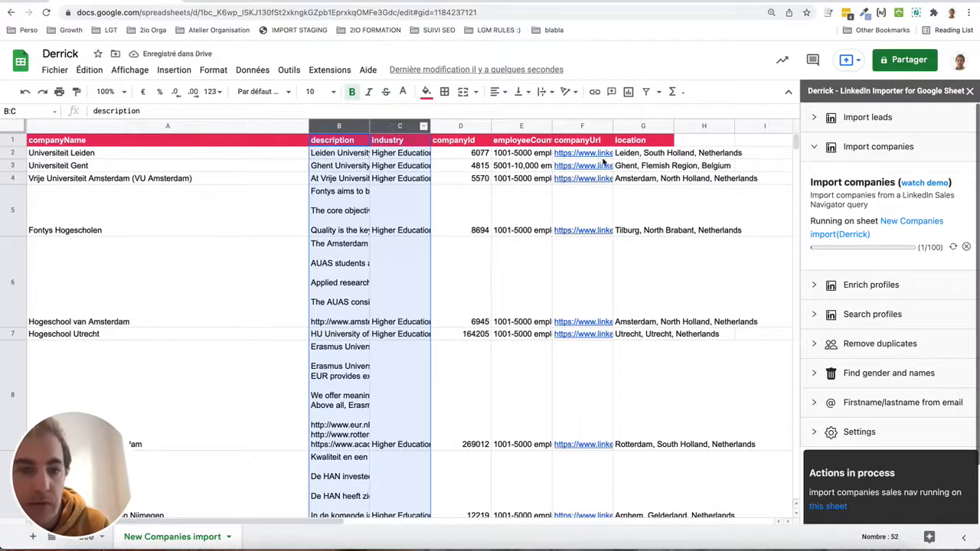
left_click(140, 155)
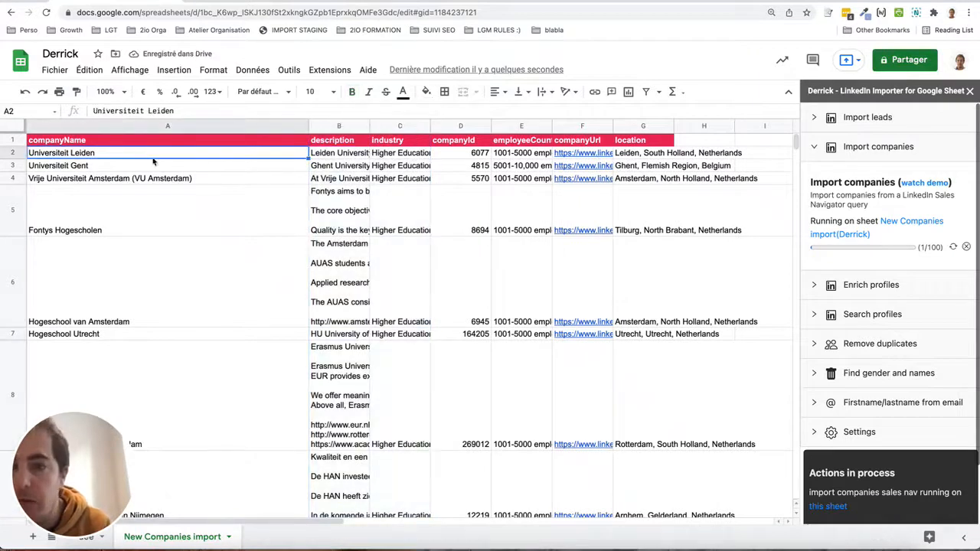
Compare the Universiteit Leiden result in Sales Navigator with the first imported company in the Derrick spreadsheet.
key("ctrl+Left")
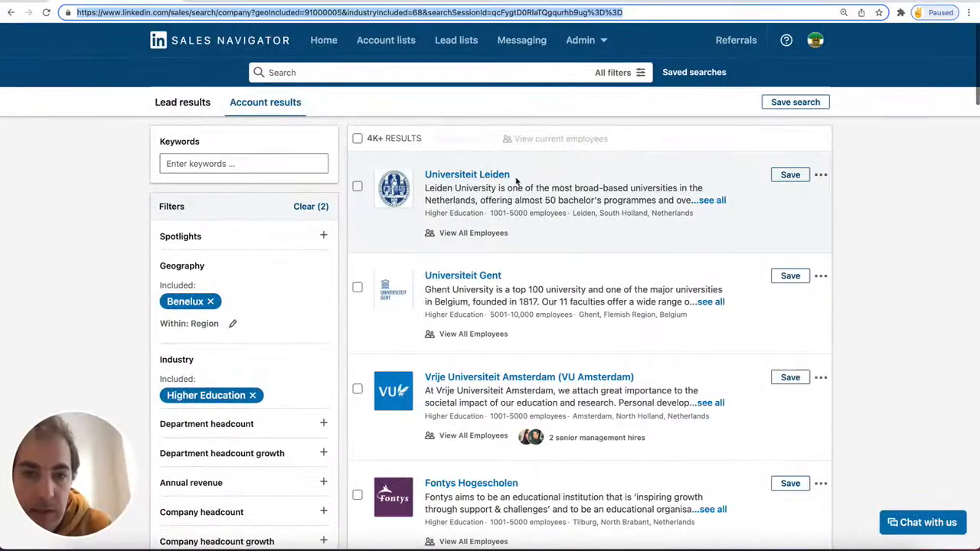
left_click_drag(527, 180, 423, 174)
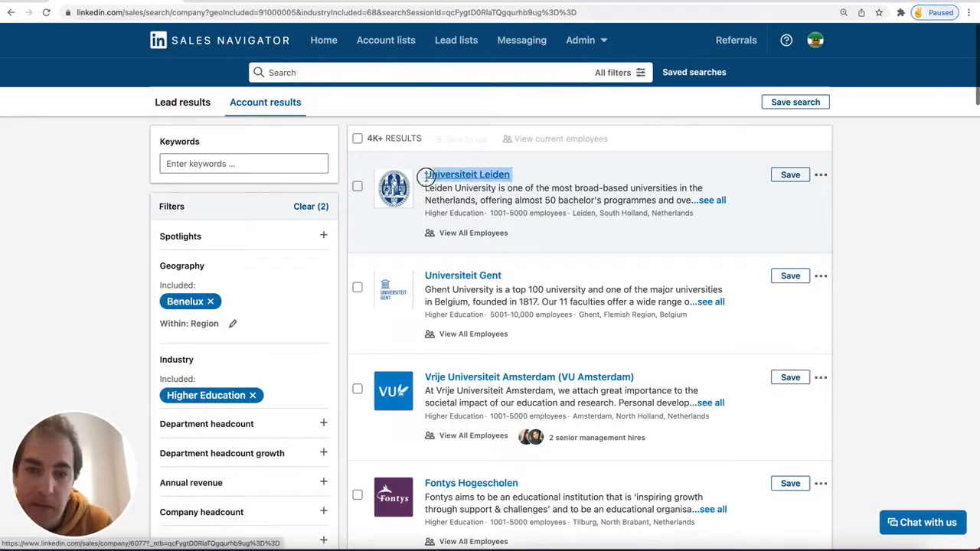
key("ctrl+Right")
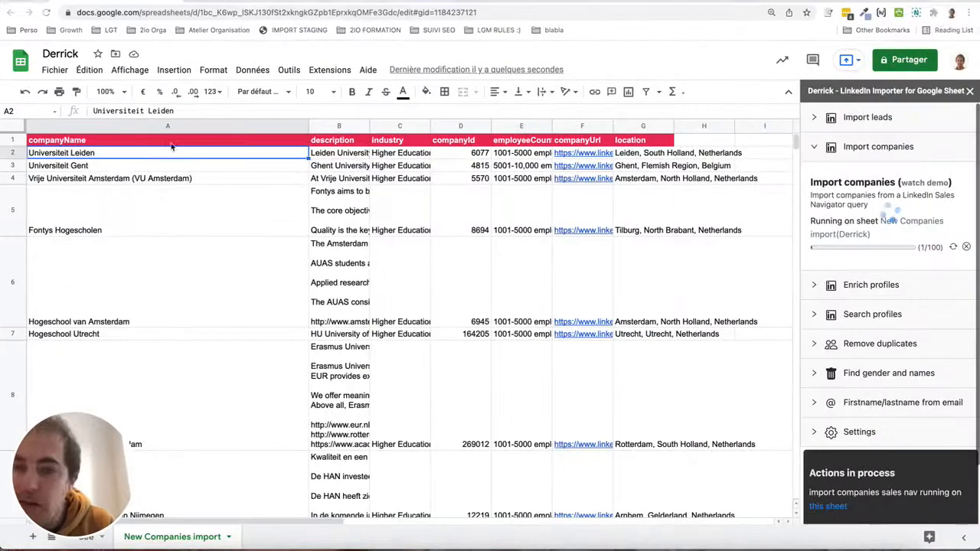
Compare the order of the following Sales Navigator account results with the imported company rows in the spreadsheet.
key("ctrl+Left")
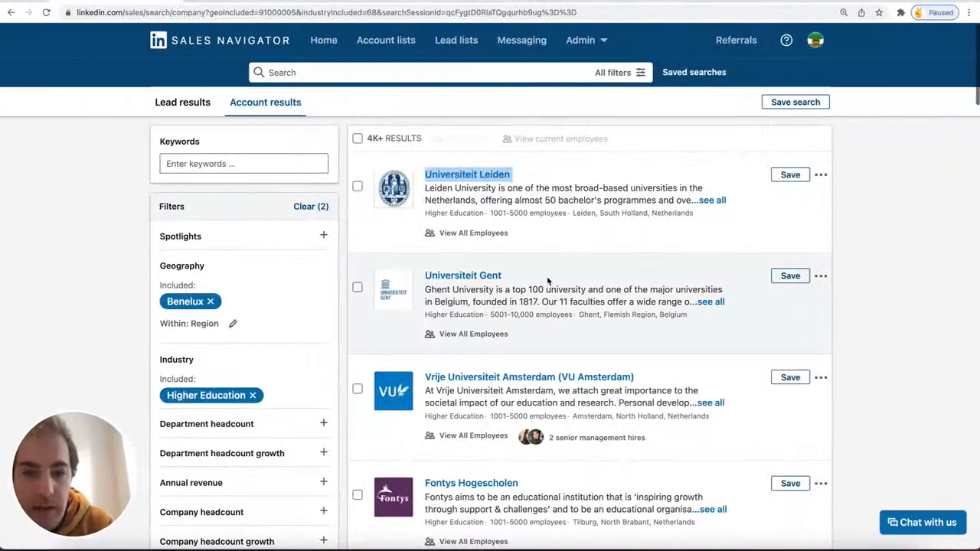
key("ctrl+Right")
scroll(243, 312, "down", 3)
scroll(243, 312, "down", 5)
left_click(146, 324)
key("ctrl+Left")
scroll(487, 323, "down", 1)
scroll(487, 324, "down", 6)
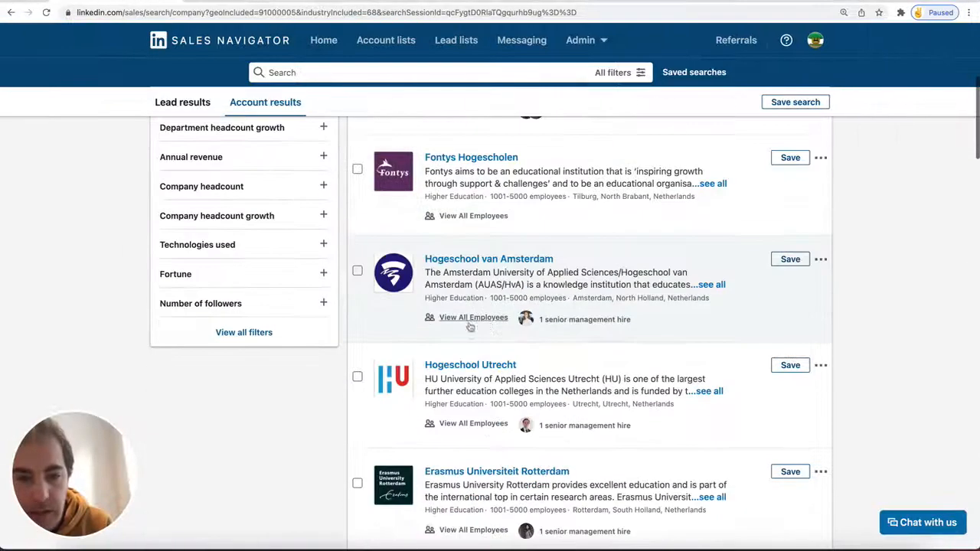
scroll(425, 321, "up", 7)
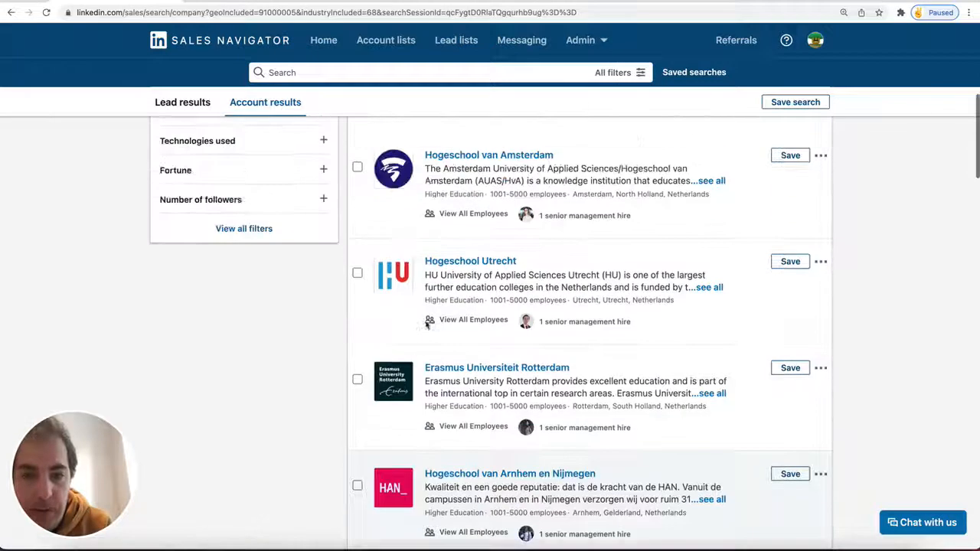
scroll(425, 322, "down", 3)
scroll(425, 322, "up", 1)
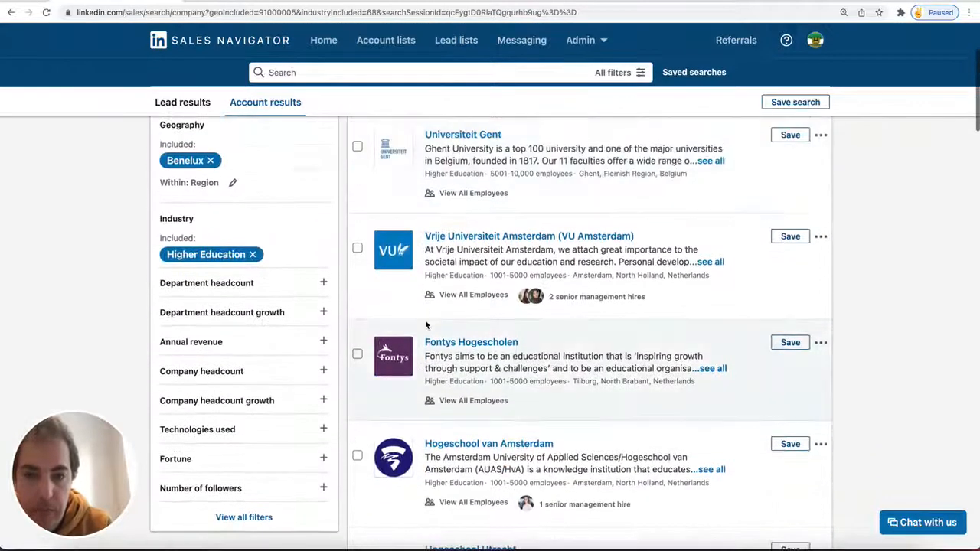
Copy the company name Avans Hogeschool from the import sheet and find it on the Sales Navigator results page.
key("ctrl+Right")
triple_click(118, 269)
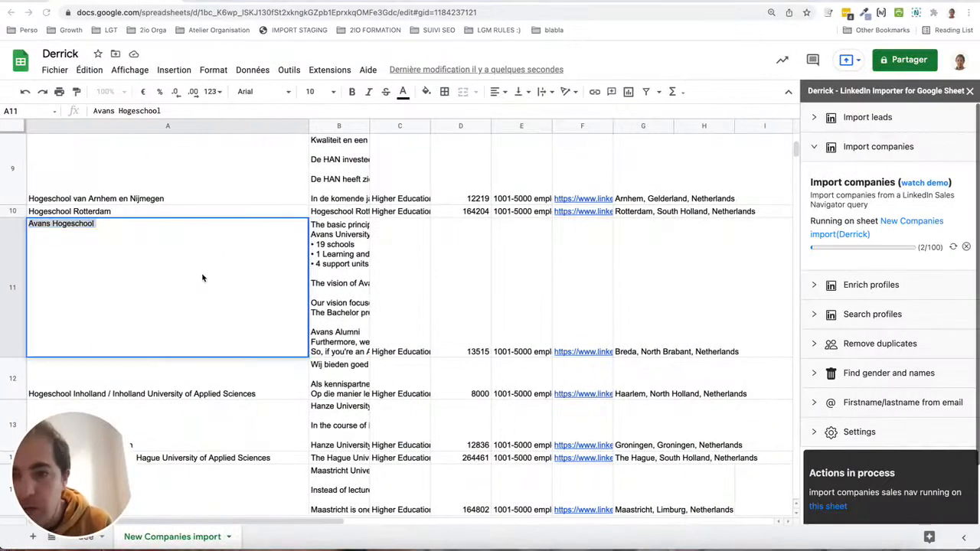
key("super+c")
key("ctrl+Left")
key("super+f")
key("super+v")
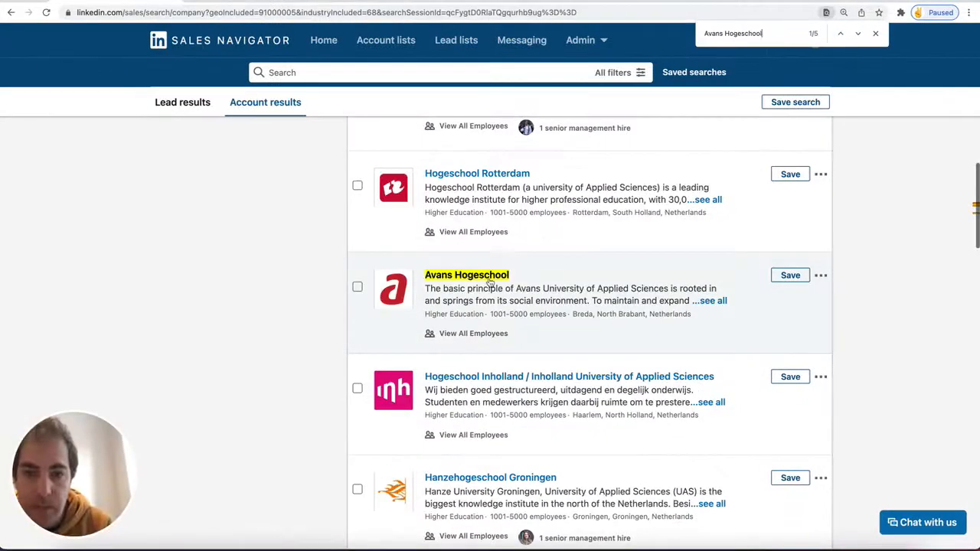
Compare the further imported rows with the end of the first Sales Navigator results page, and open results page 2.
key("ctrl+Right")
left_click(358, 267)
scroll(362, 274, "down", 10)
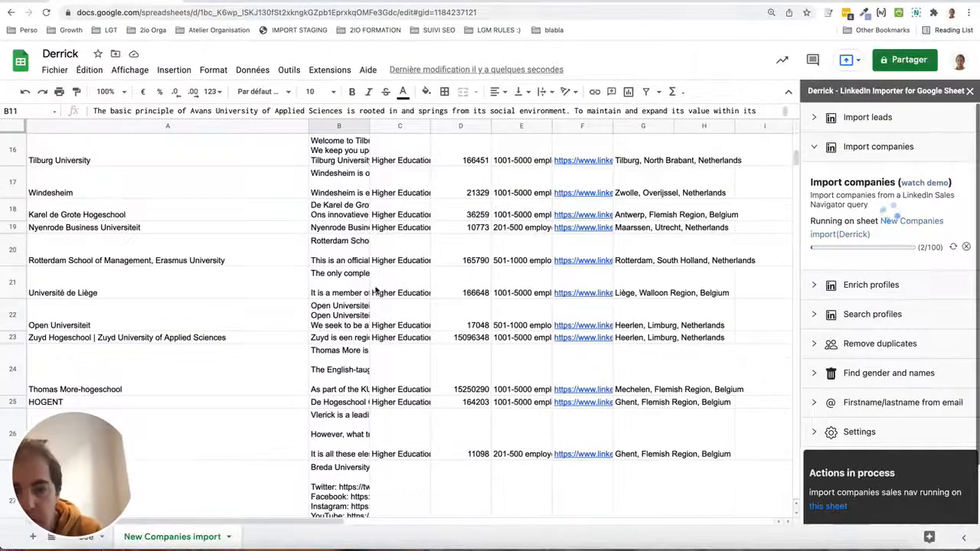
key("ctrl+Left")
scroll(496, 383, "down", 12)
scroll(494, 390, "down", 10)
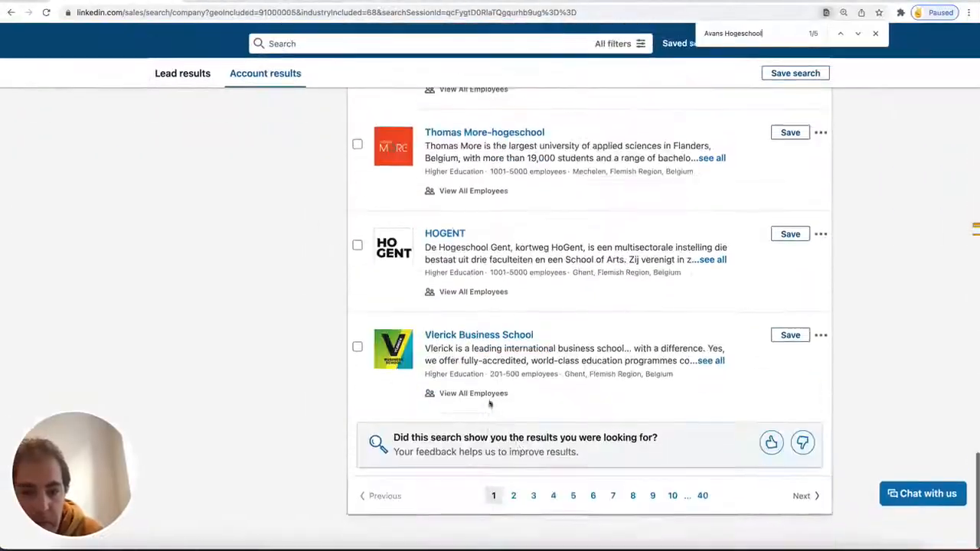
left_click(515, 526)
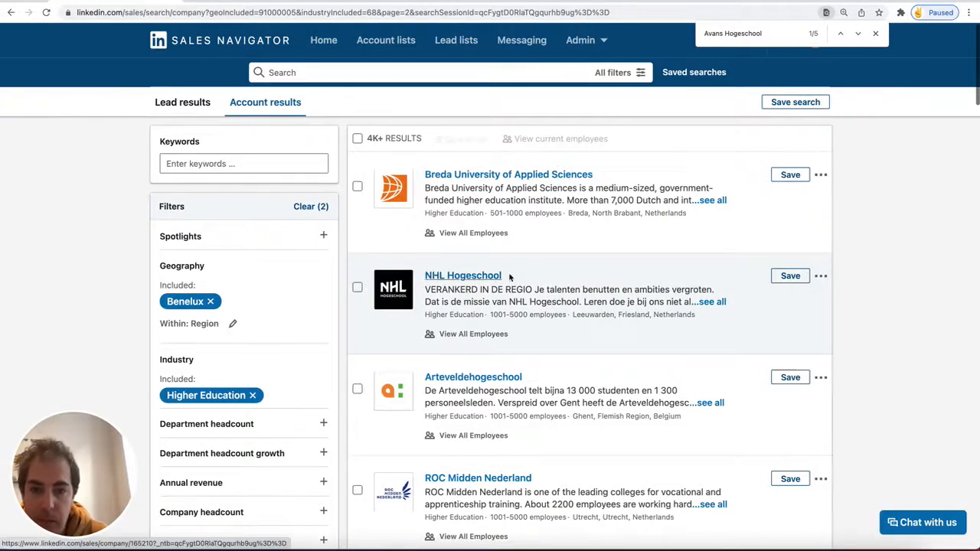
Copy the company name NHL Hogeschool from results page 2 and search for it in the Derrick import sheet.
triple_click(447, 278)
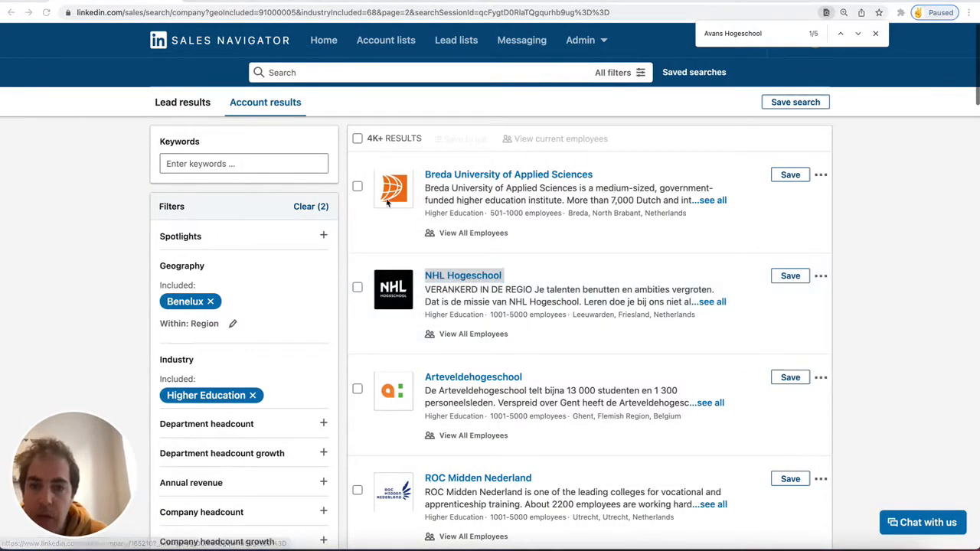
key("ctrl+Right")
left_click(442, 162)
key("super+f")
key("super+v")
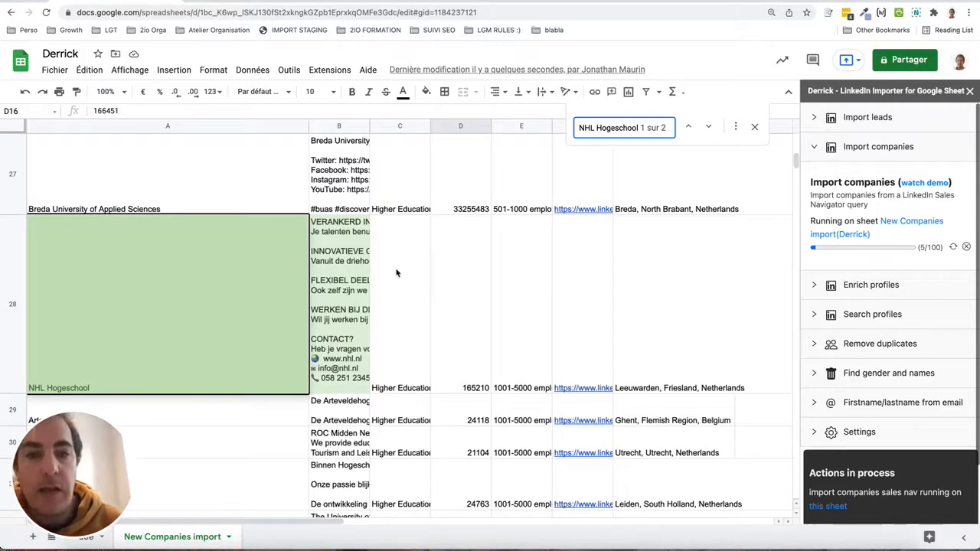
Check the total number of Sales Navigator account results against the import leads quota in the Derrick add-on.
key("ctrl+Left")
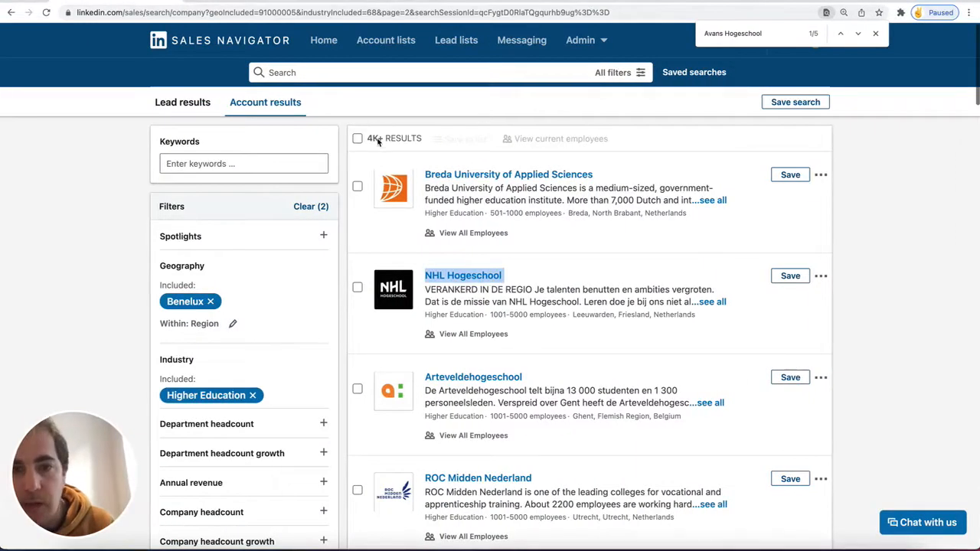
key("ctrl+Right")
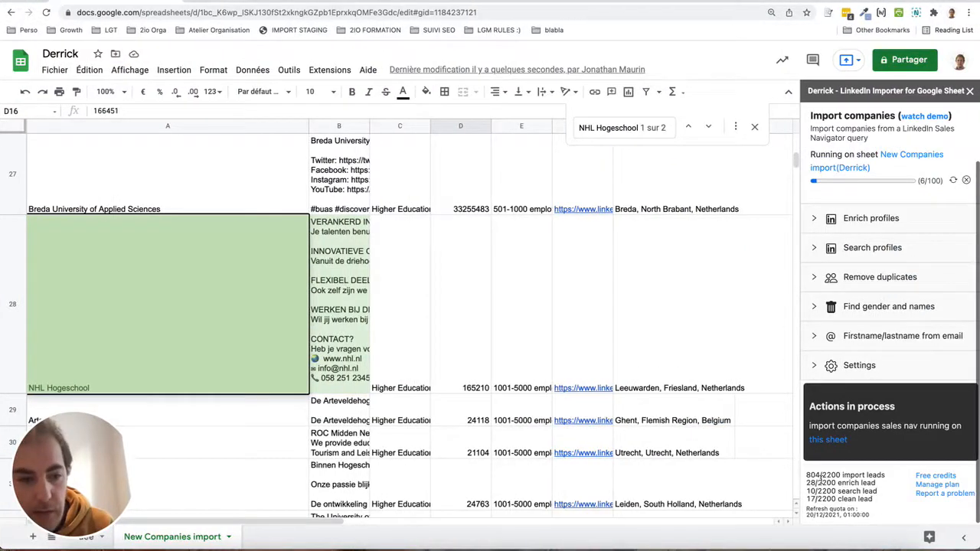
mouse_move(810, 476)
left_mouse_down()
mouse_move(832, 475)
mouse_move(810, 475)
left_mouse_up()
left_click(840, 475)
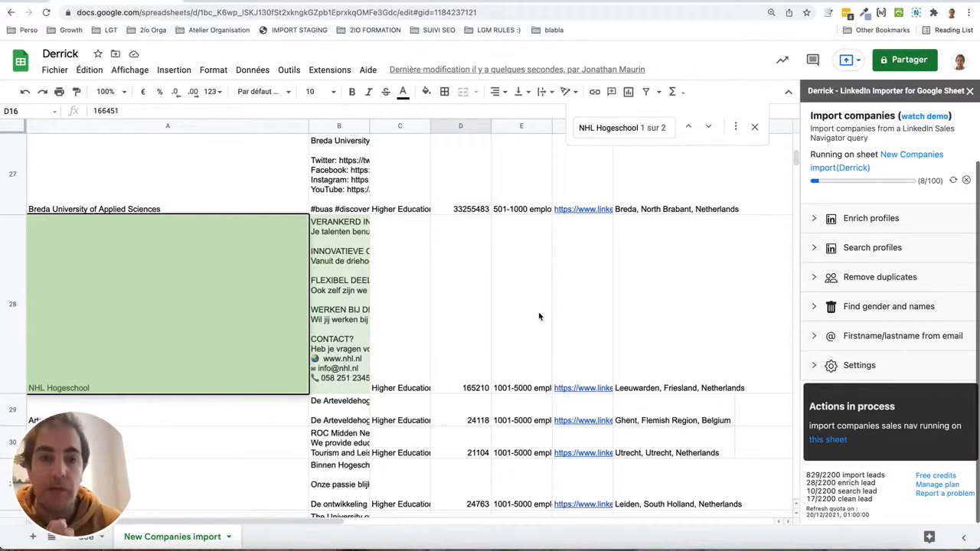
Close the NHL Hogeschool search in the spreadsheet and switch back to the Sales Navigator account results.
left_click(754, 127)
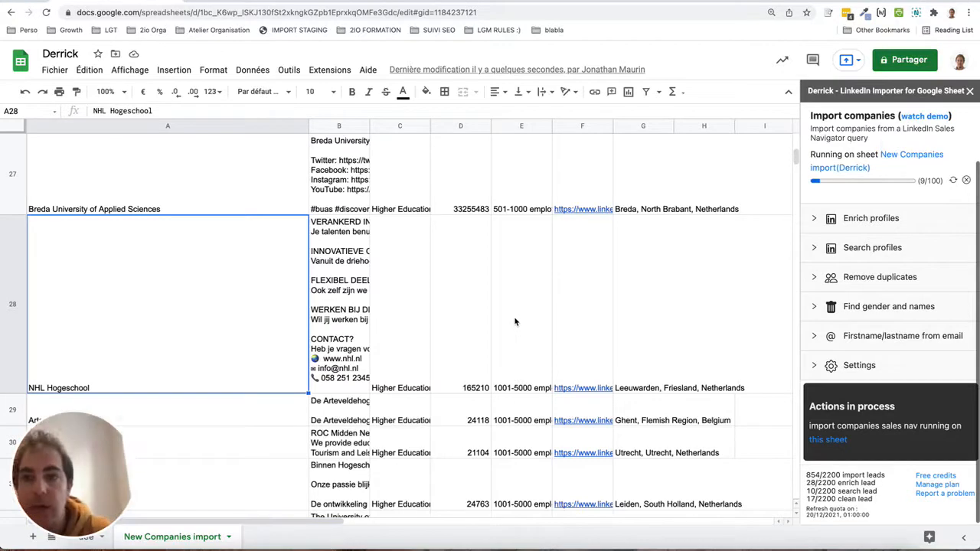
key("ctrl+Left")
key("ctrl+Left")
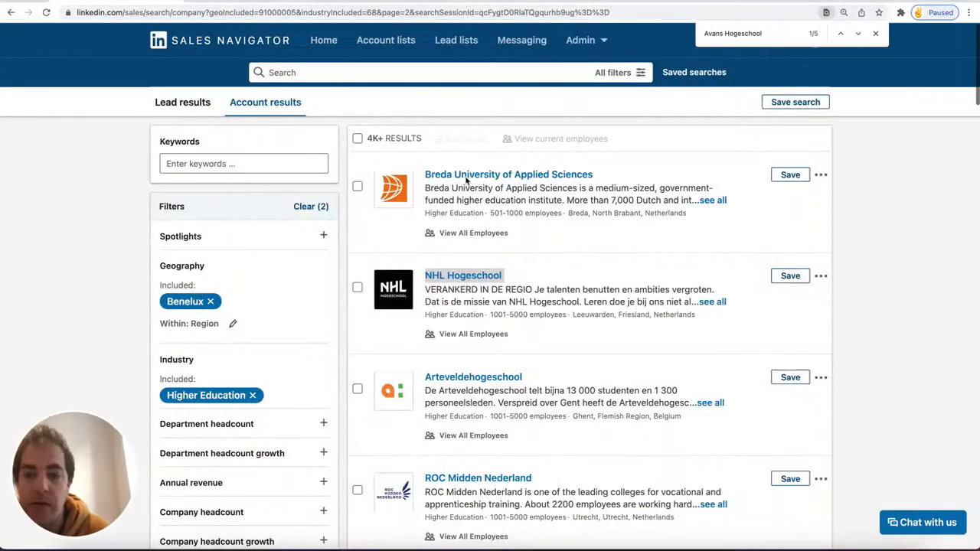